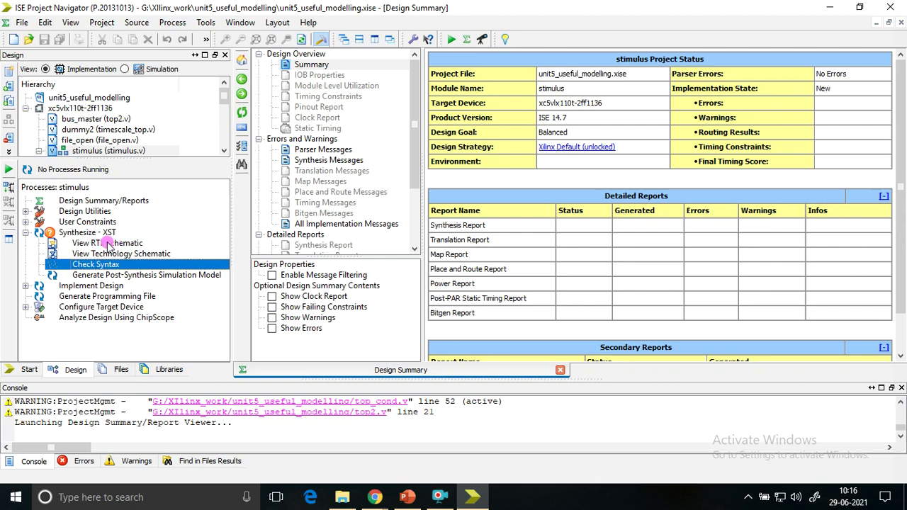
Step: Run View RTL Schematic for the stimulus module and reveal the User Constraints processes in a widened process list
{"action": "double_click", "coordinate": [108, 243]}
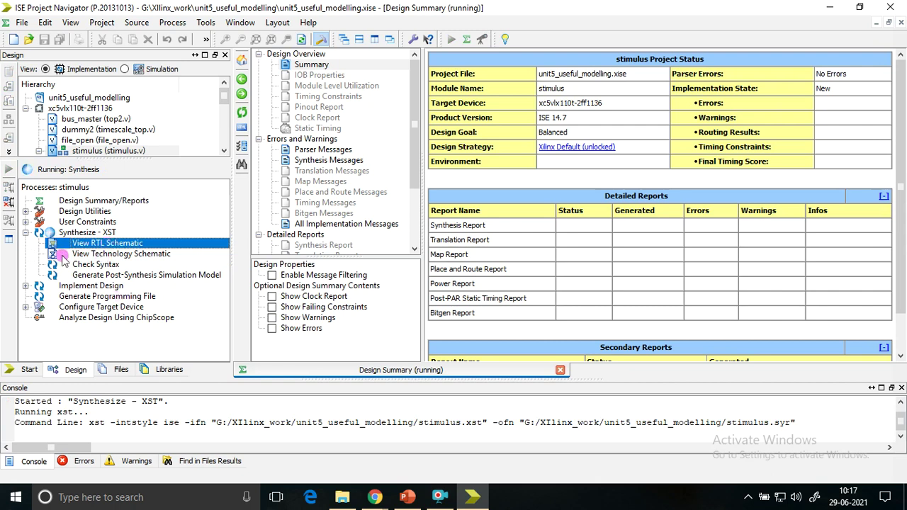
{"action": "left_click", "coordinate": [25, 221]}
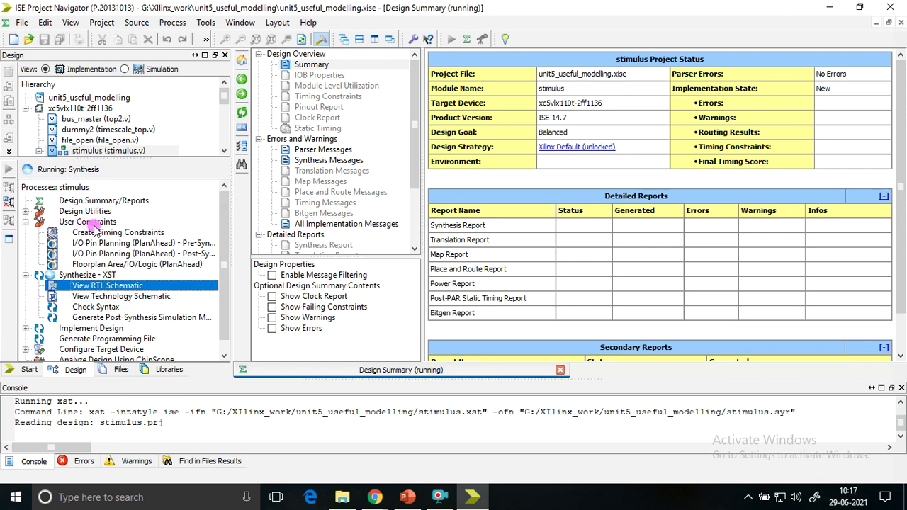
{"action": "left_click_drag", "start_coordinate": [234, 247], "coordinate": [359, 246]}
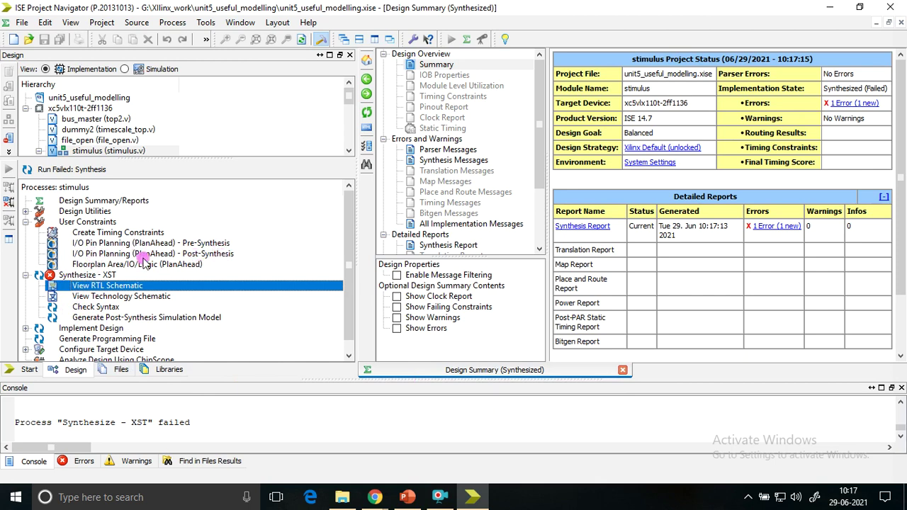
Step: Review the pre-synthesis and post-synthesis I/O Pin Planning processes, and collapse the User Constraints and Synthesize - XST groups
{"action": "left_click", "coordinate": [110, 244]}
{"action": "left_click", "coordinate": [113, 255]}
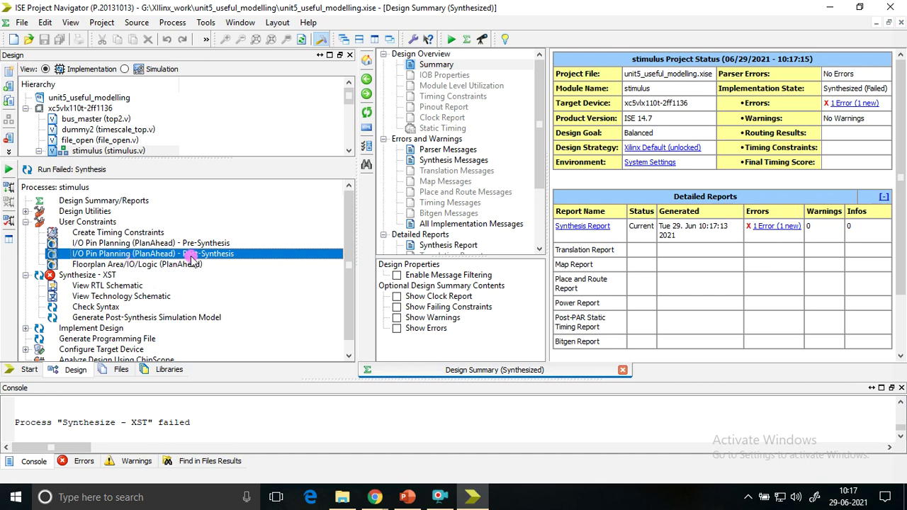
{"action": "left_click", "coordinate": [25, 224]}
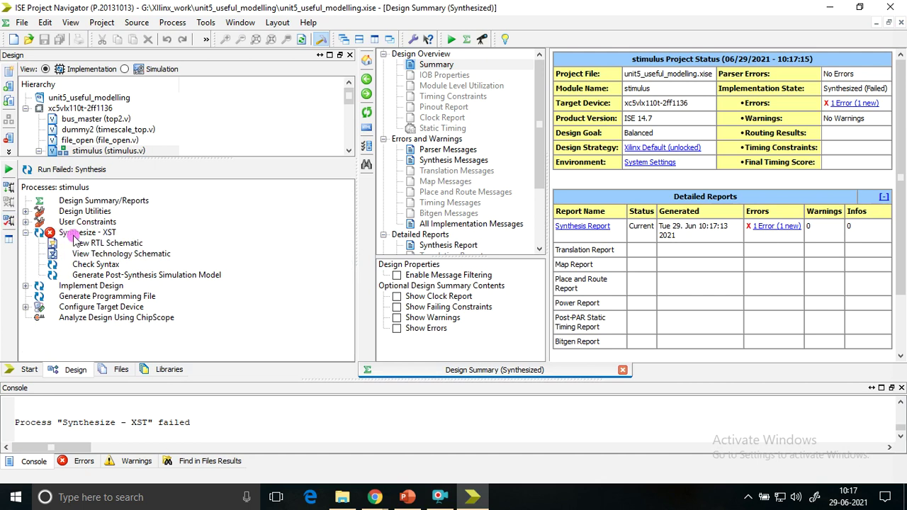
{"action": "left_click", "coordinate": [26, 233]}
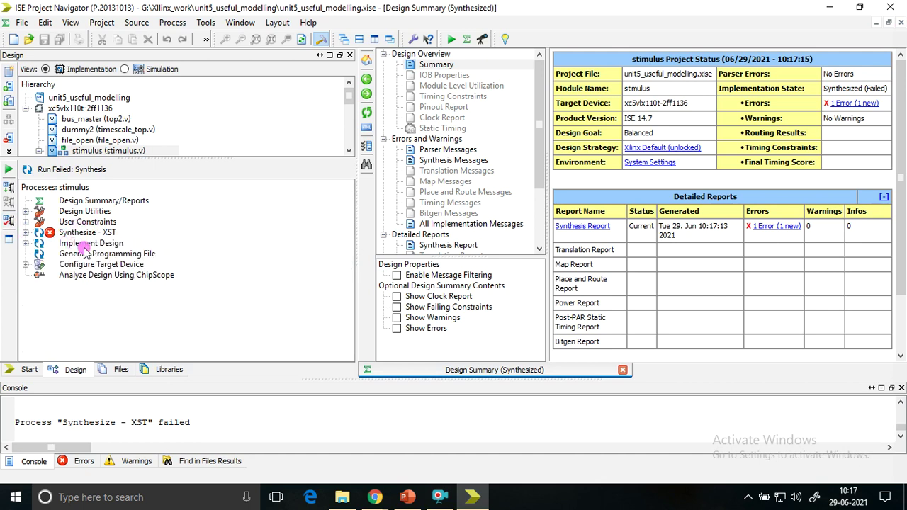
Step: Examine the sub-processes of Translate, Map, and Place & Route within Implement Design
{"action": "left_click", "coordinate": [26, 244]}
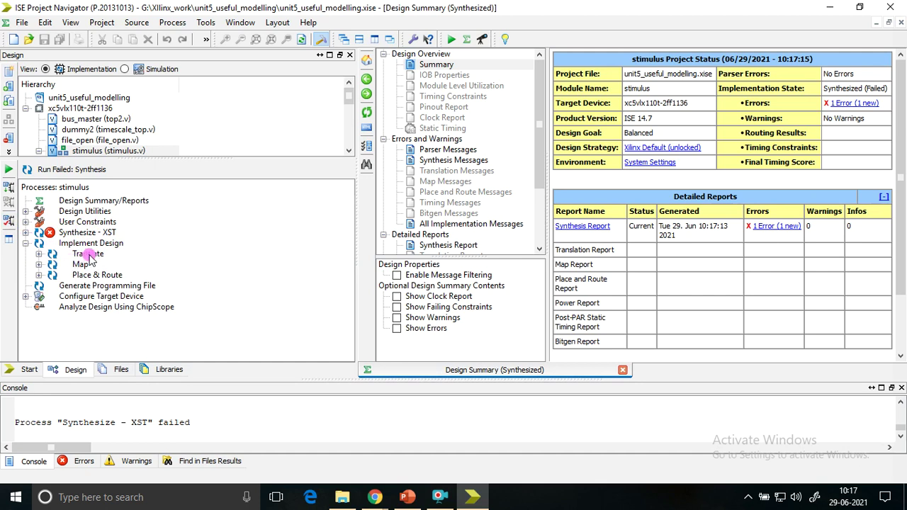
{"action": "left_click", "coordinate": [39, 253]}
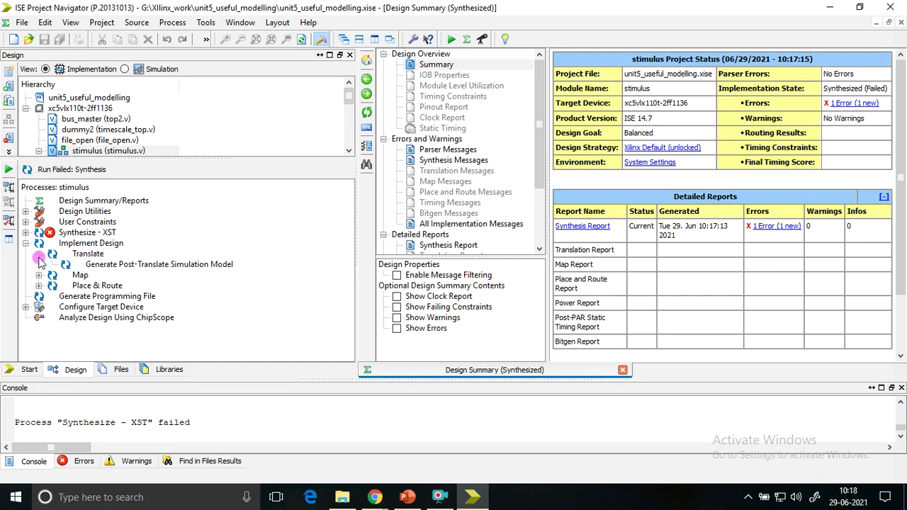
{"action": "left_click", "coordinate": [39, 253]}
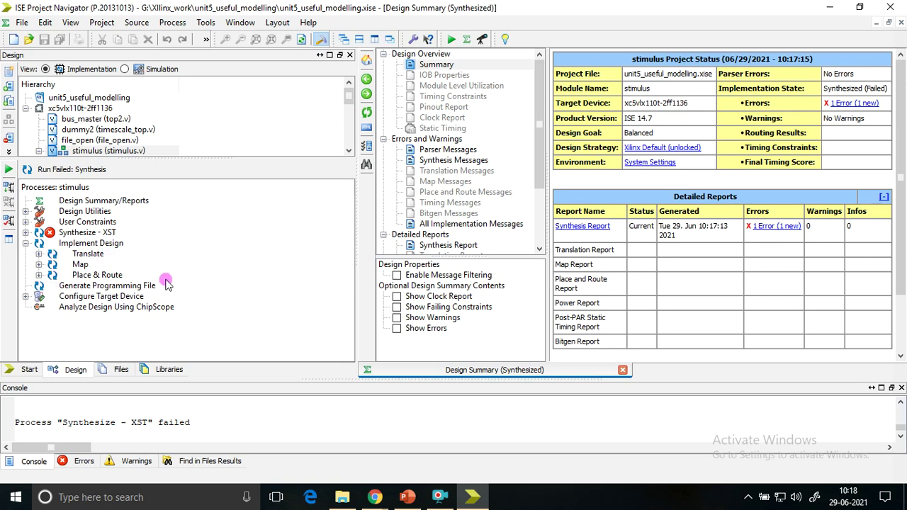
{"action": "left_click", "coordinate": [39, 265]}
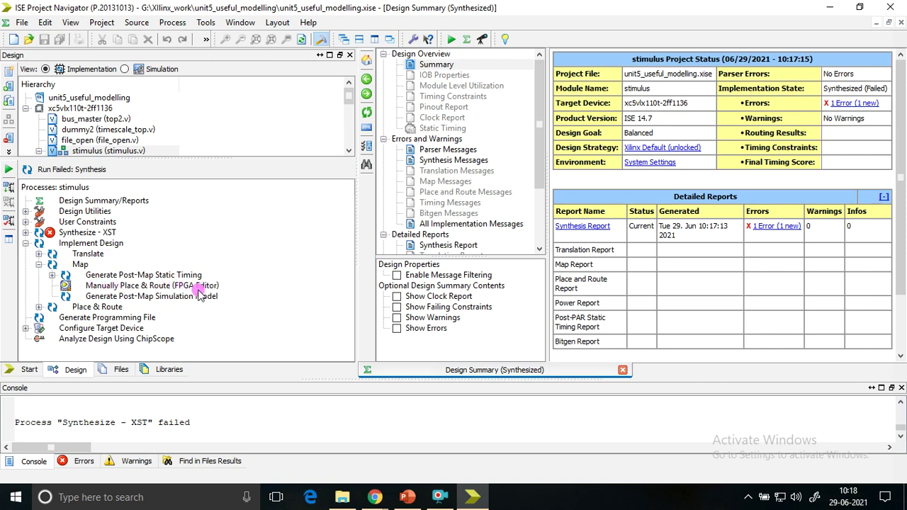
{"action": "left_click", "coordinate": [39, 265]}
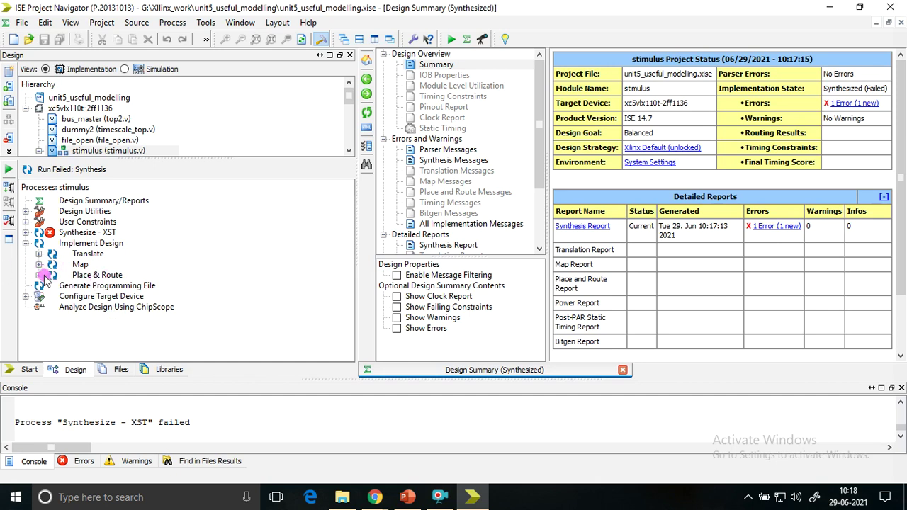
{"action": "left_click", "coordinate": [39, 276]}
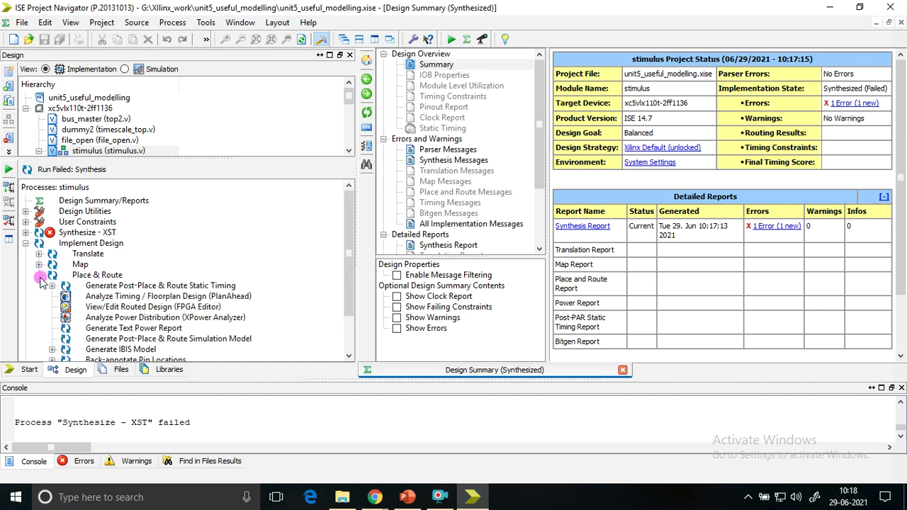
{"action": "scroll", "coordinate": [122, 301], "scroll_direction": "down", "scroll_amount": 1}
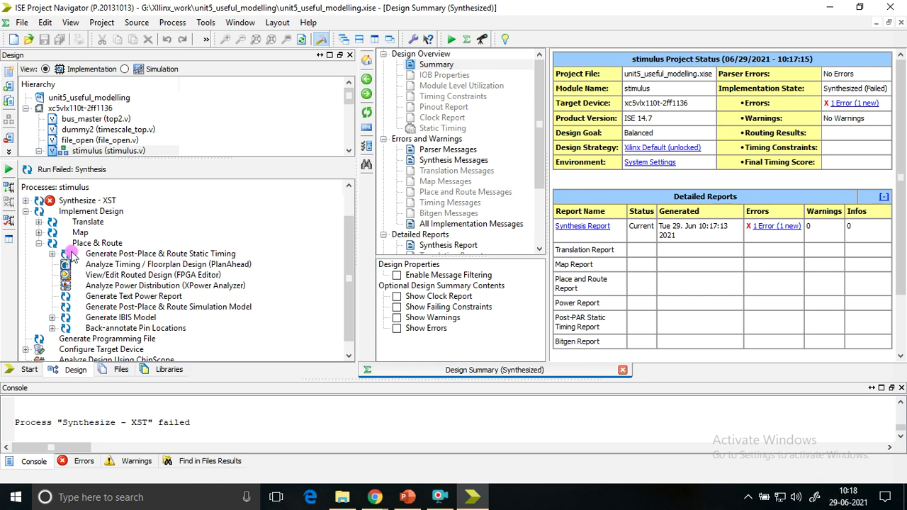
{"action": "left_click", "coordinate": [38, 244]}
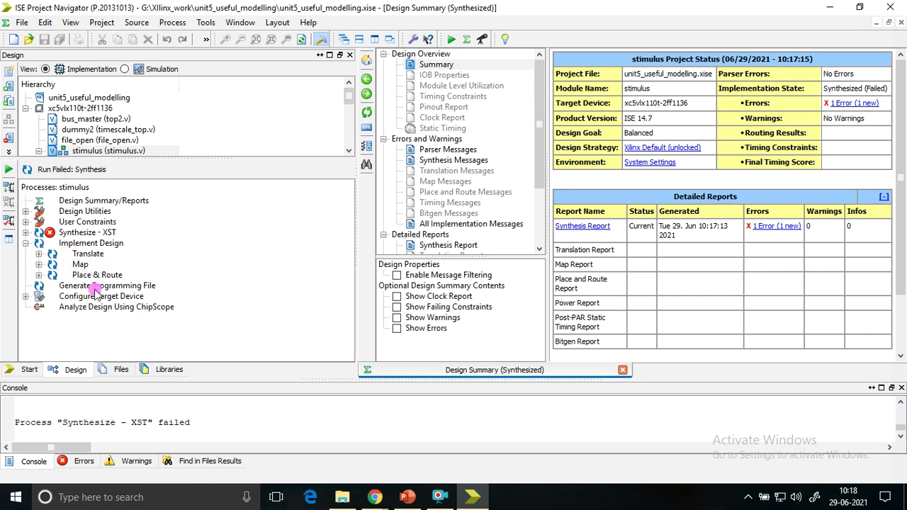
{"action": "left_click", "coordinate": [39, 254]}
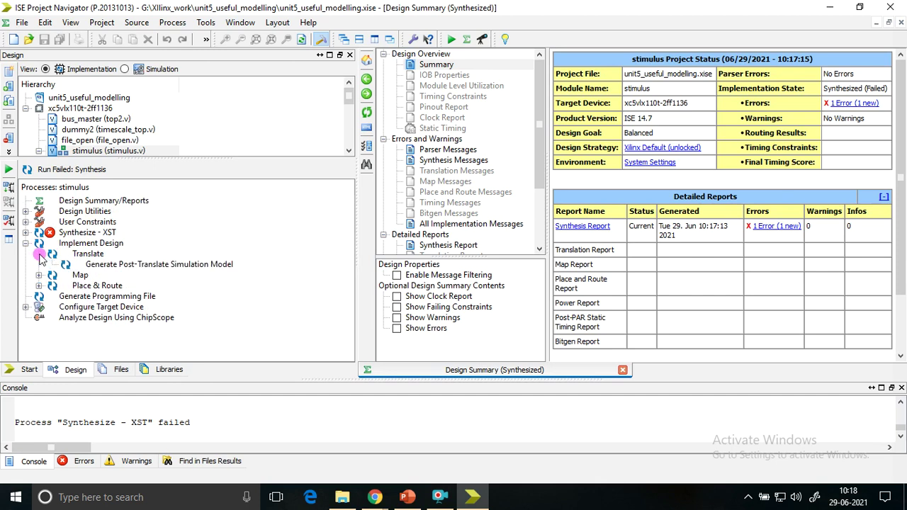
{"action": "left_click", "coordinate": [39, 255]}
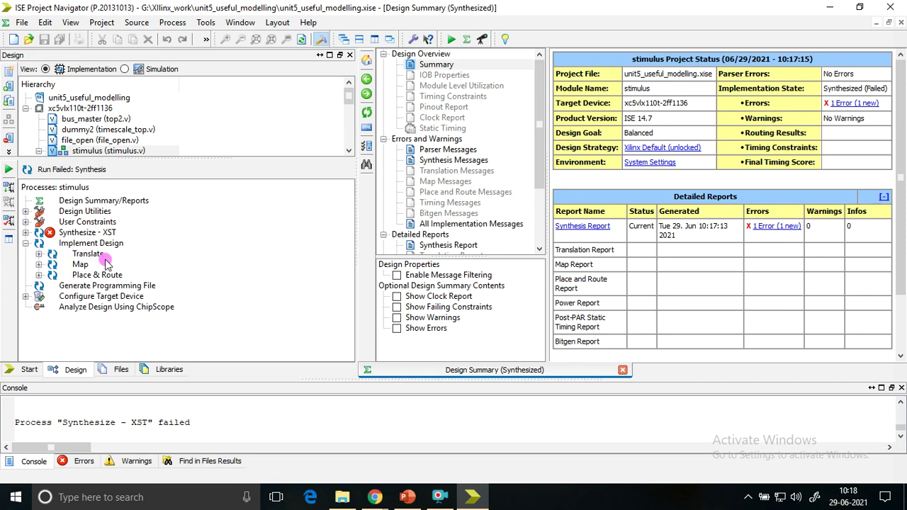
Step: Review Generate Programming File, the Configure Target Device sub-processes, and Analyze Design Using ChipScope
{"action": "left_click", "coordinate": [101, 285]}
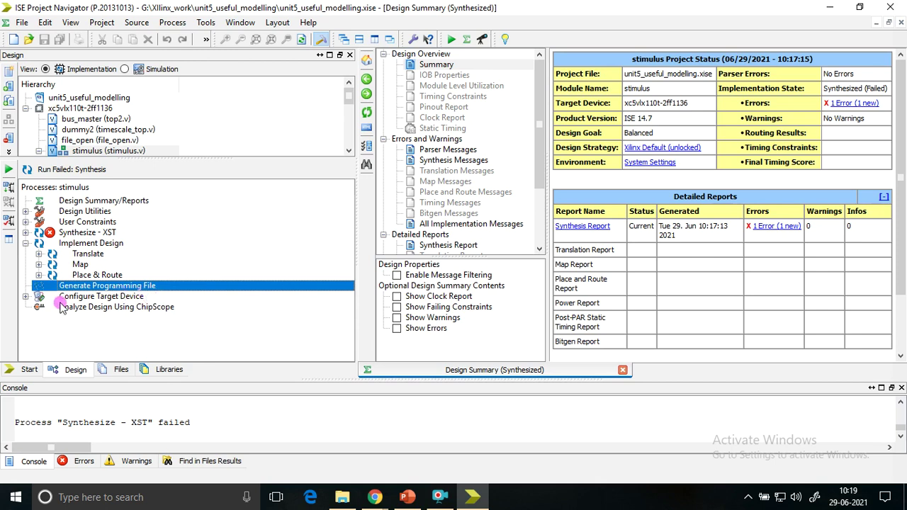
{"action": "left_click", "coordinate": [26, 296]}
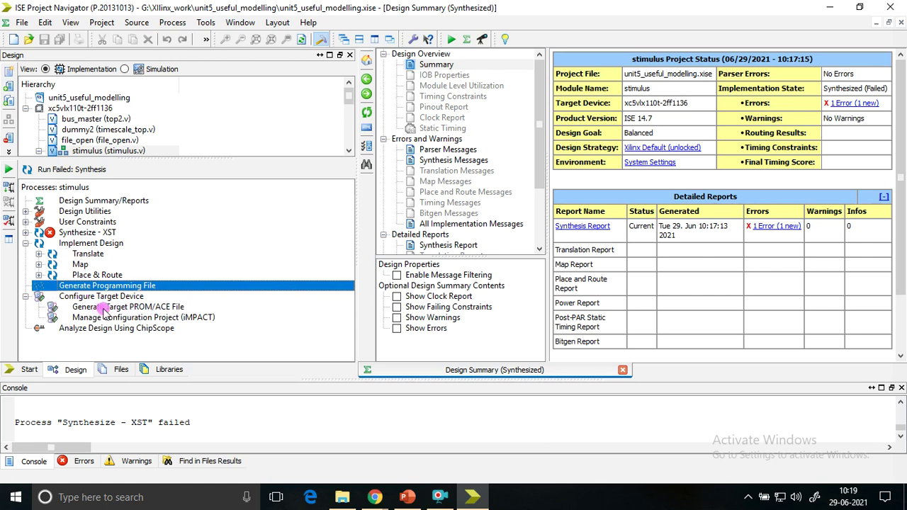
{"action": "left_click", "coordinate": [174, 319]}
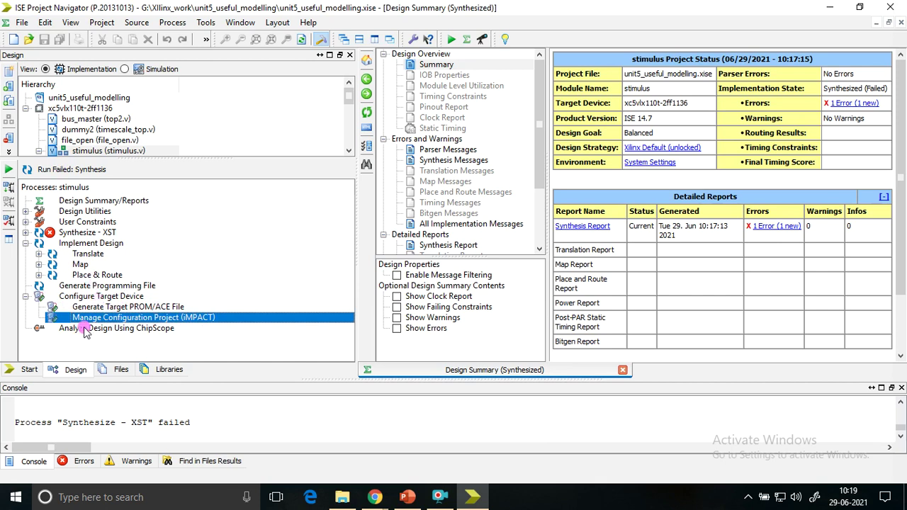
{"action": "left_click", "coordinate": [162, 330]}
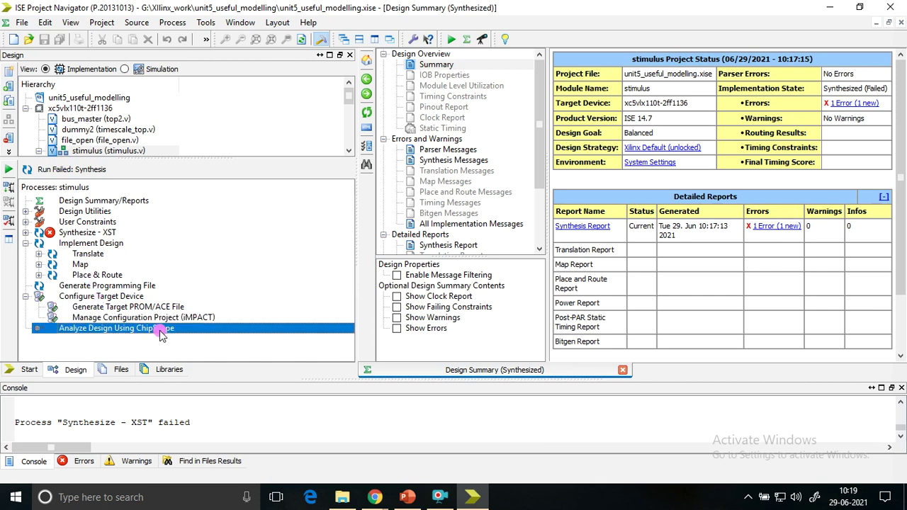
{"action": "left_click", "coordinate": [26, 297]}
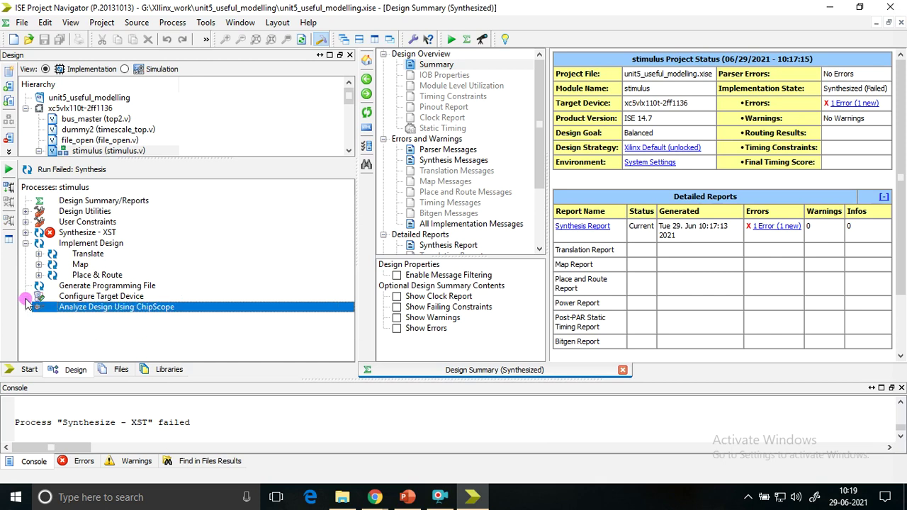
{"action": "left_click", "coordinate": [27, 297]}
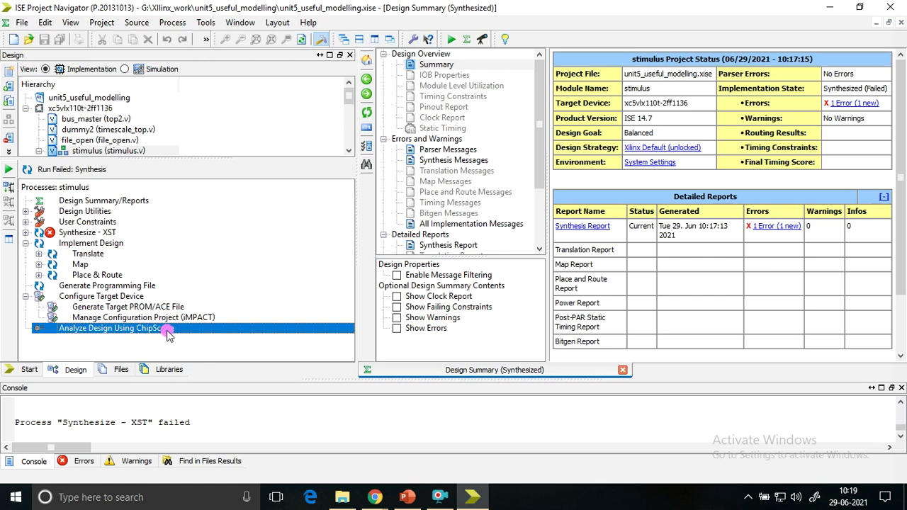
Step: Change the project's target device family to Spartan6 in the design properties
{"action": "left_click", "coordinate": [84, 107]}
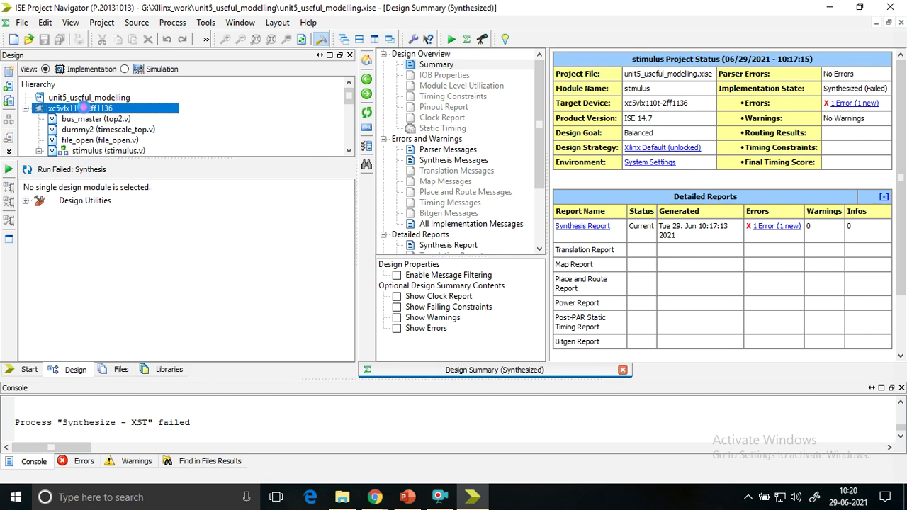
{"action": "double_click", "coordinate": [83, 108]}
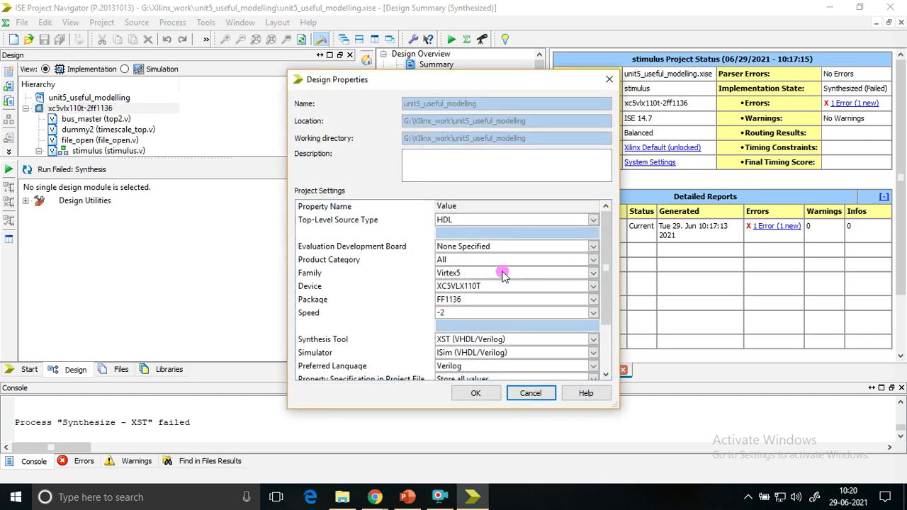
{"action": "left_click", "coordinate": [503, 275]}
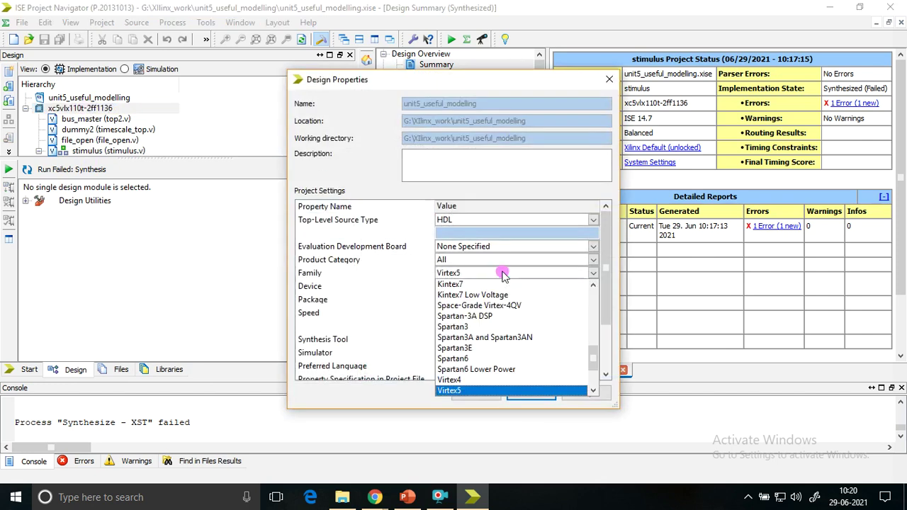
{"action": "left_click", "coordinate": [463, 359]}
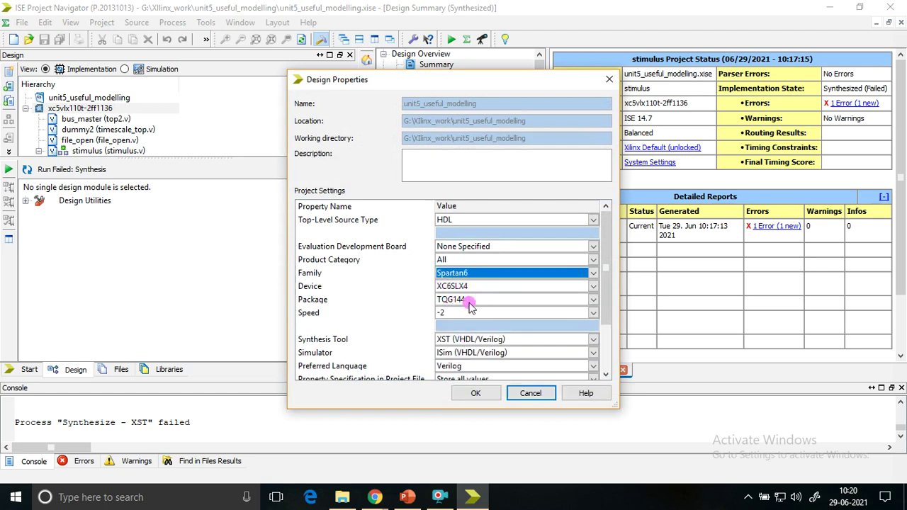
{"action": "left_click", "coordinate": [485, 396]}
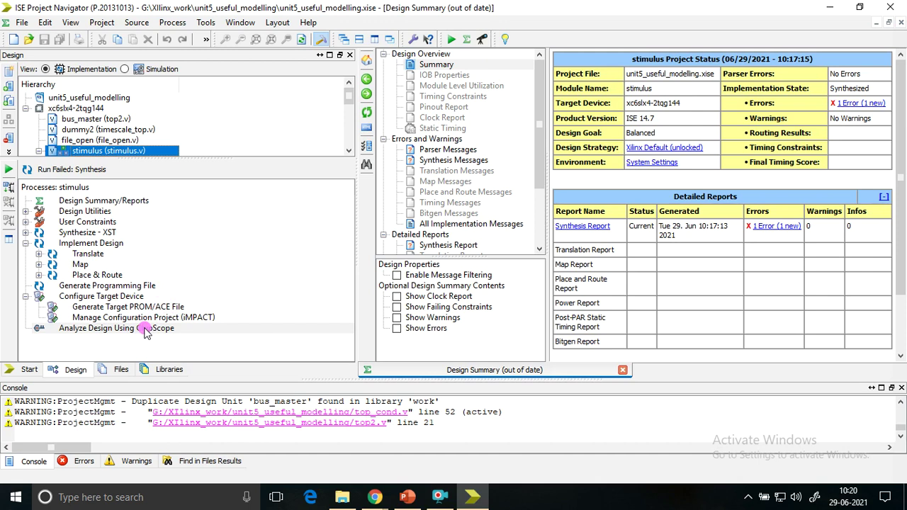
Step: Highlight the ChipScope analysis process and the iMPACT configuration project process for the stimulus module
{"action": "left_click", "coordinate": [144, 330]}
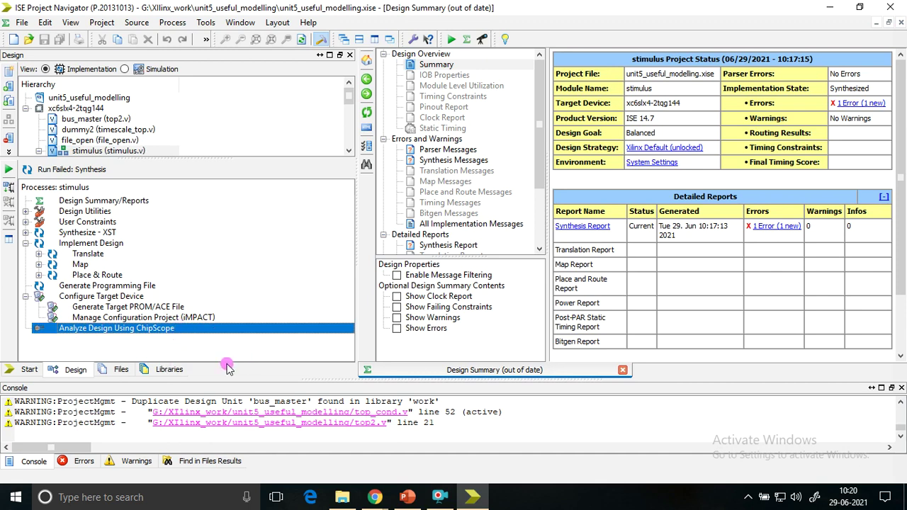
{"action": "left_click", "coordinate": [168, 317]}
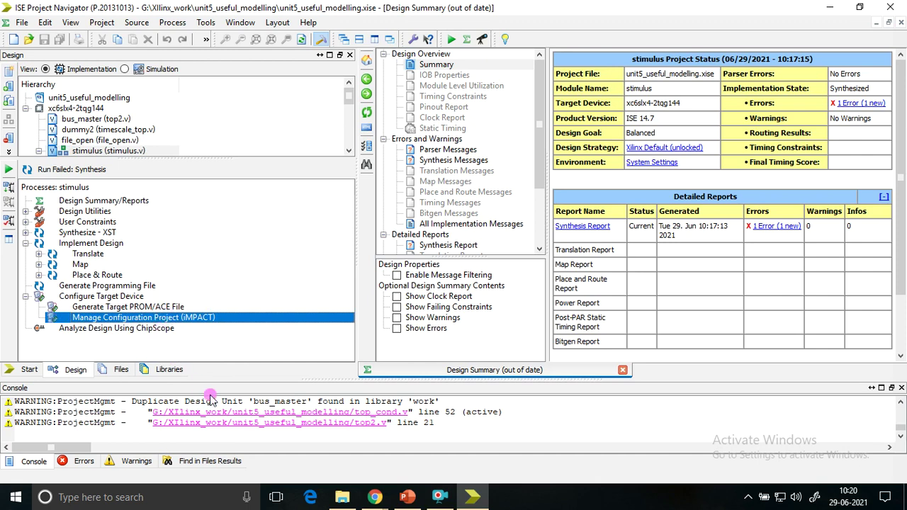
Step: Switch to the verilog_Synthesis presentation in PowerPoint and show the Synthesis Design Flow slide full screen
{"action": "mouse_move", "coordinate": [438, 499]}
{"action": "left_click", "coordinate": [417, 501]}
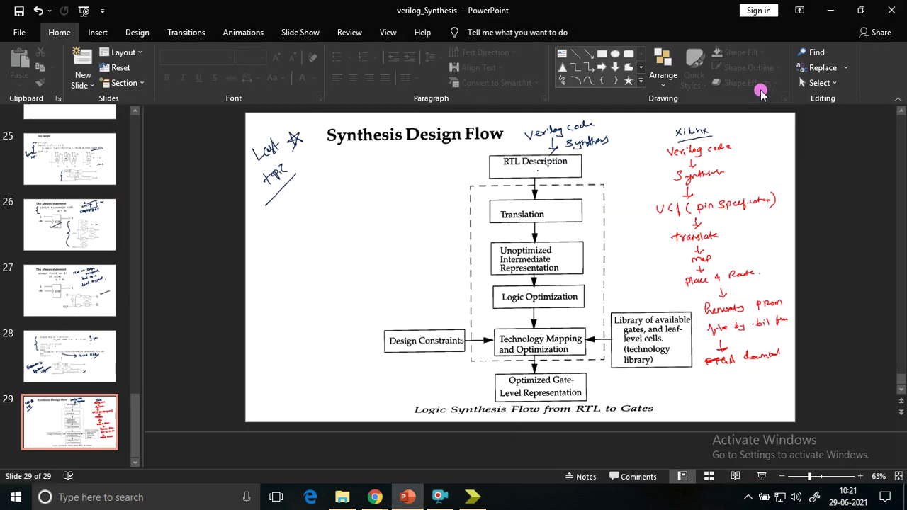
{"action": "left_click", "coordinate": [762, 476]}
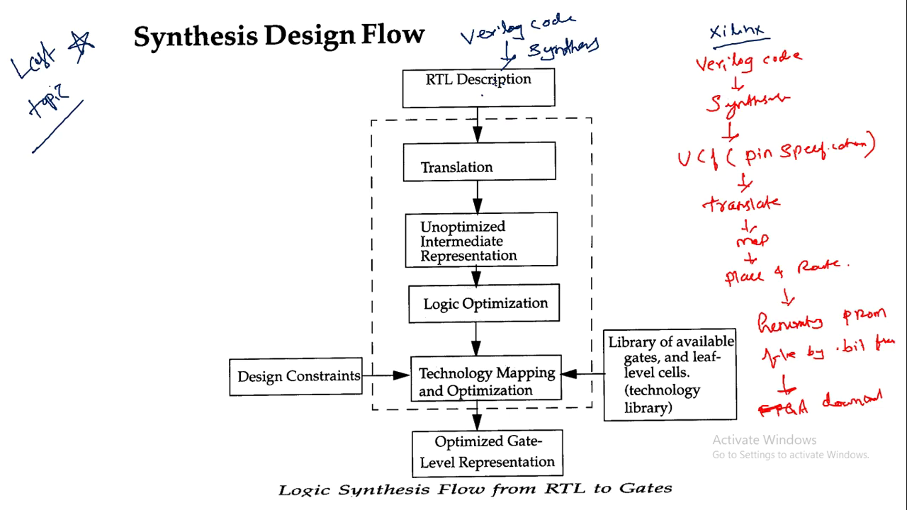